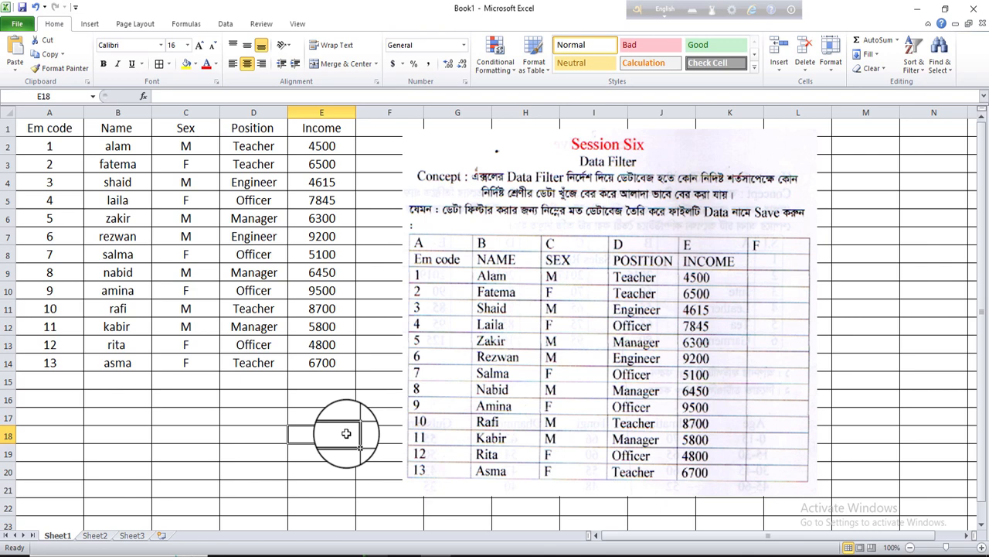
Select the employee table A1:E14 and turn on AutoFilter
click(48, 129)
drag(48, 128, 321, 361)
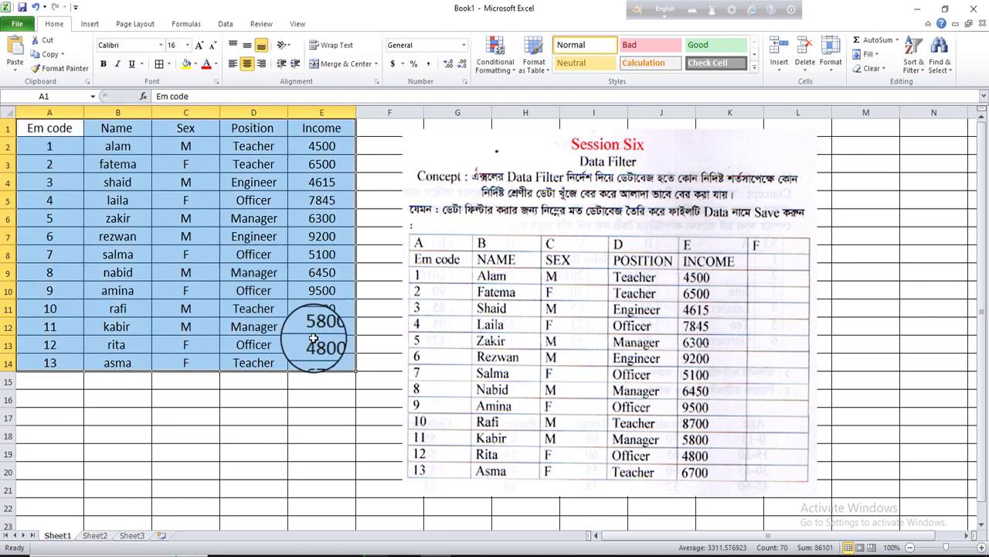
click(226, 25)
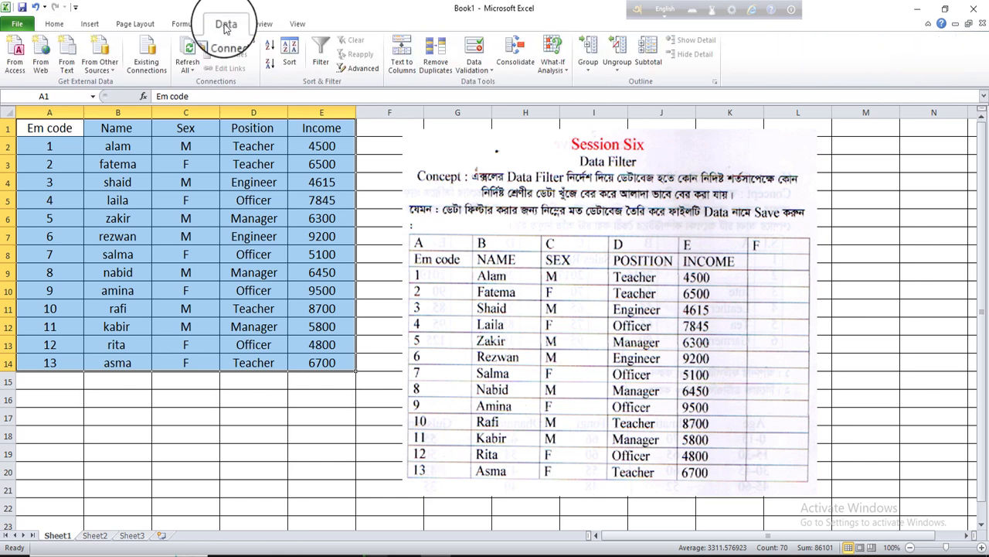
click(327, 67)
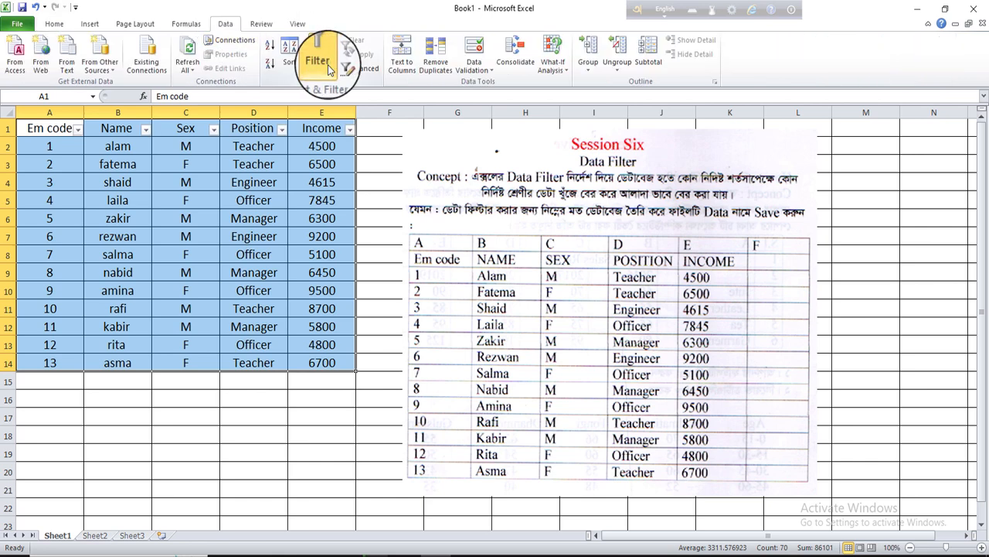
Filter the Position column to show only Teacher
click(282, 132)
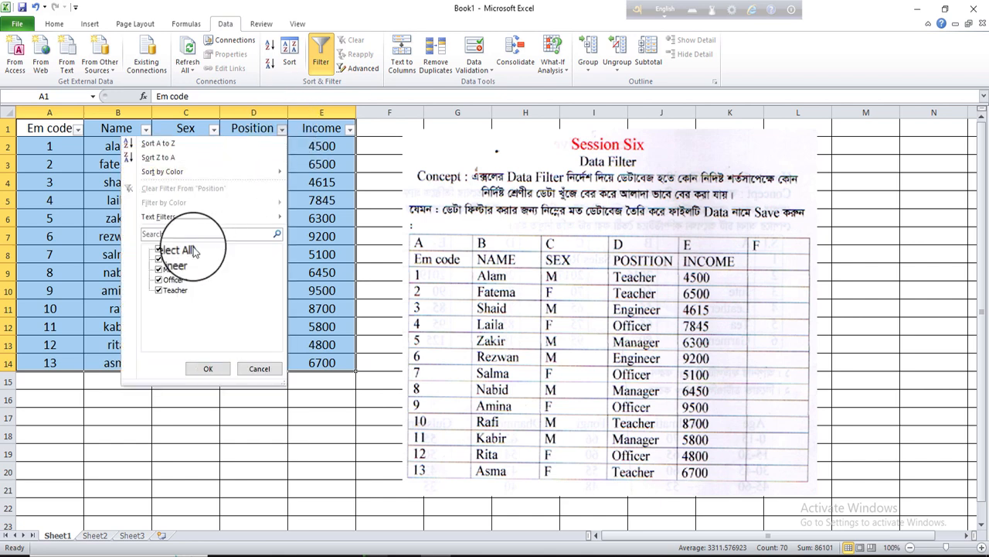
click(161, 248)
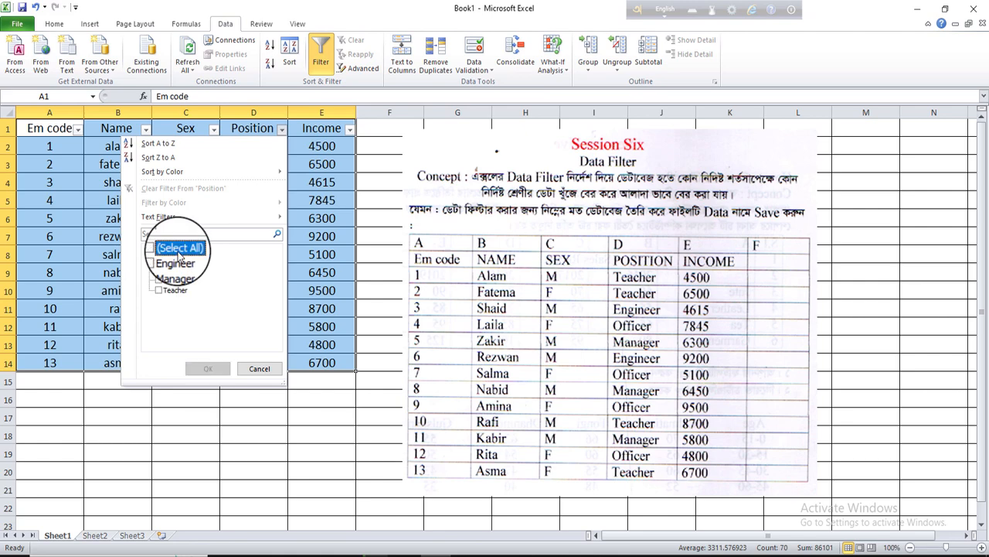
click(174, 294)
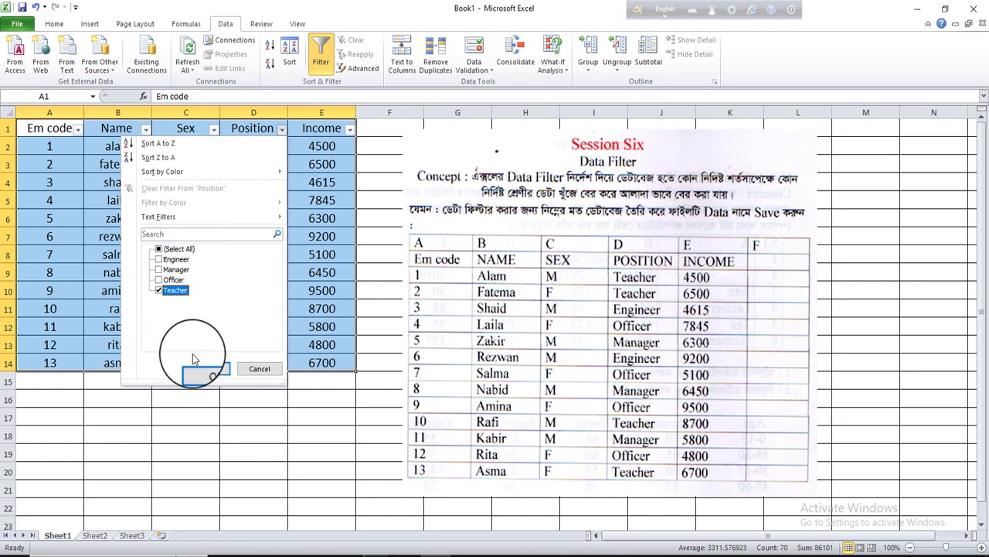
click(222, 370)
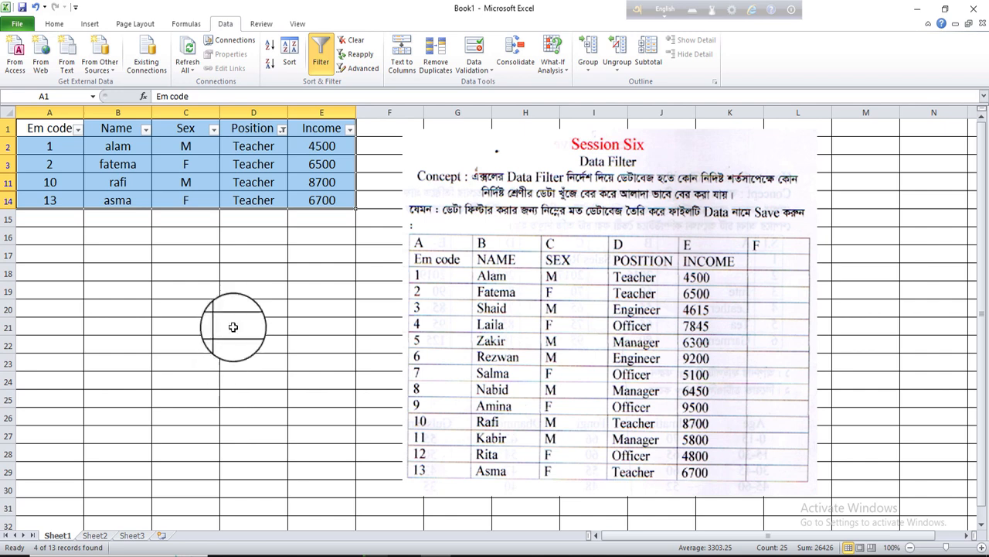
Change the Position filter to show only Engineer
click(283, 128)
click(167, 292)
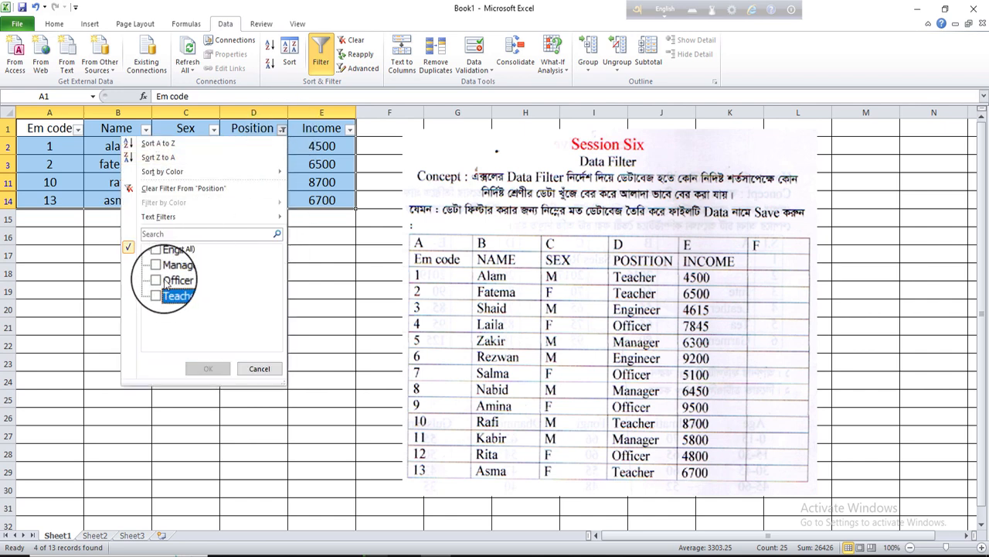
click(166, 263)
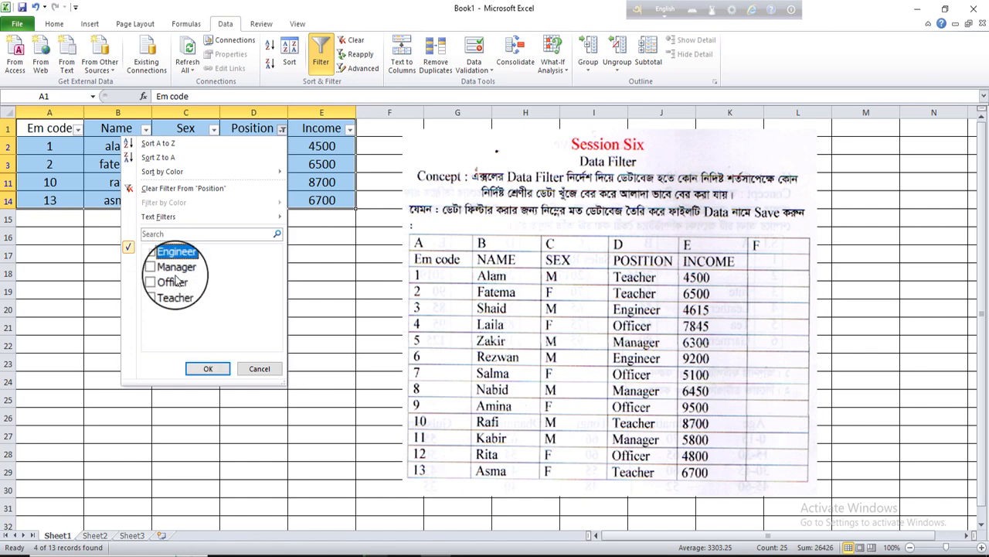
click(208, 368)
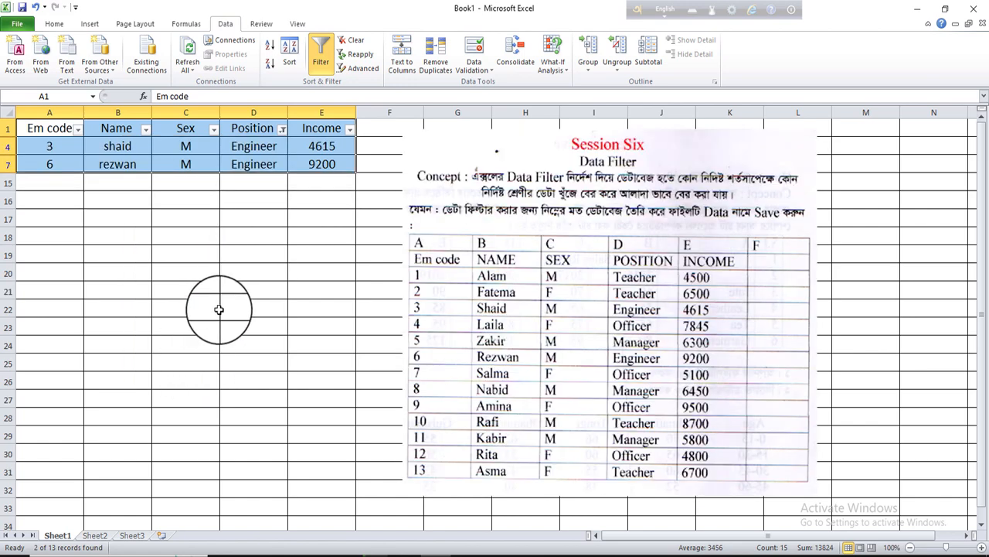
Clear the Position filter by selecting all positions
click(282, 128)
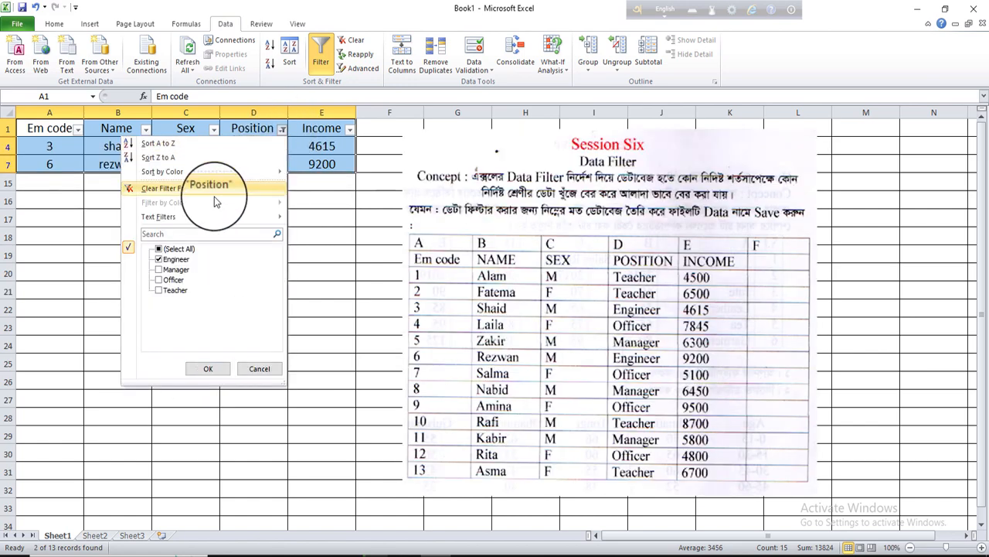
click(158, 248)
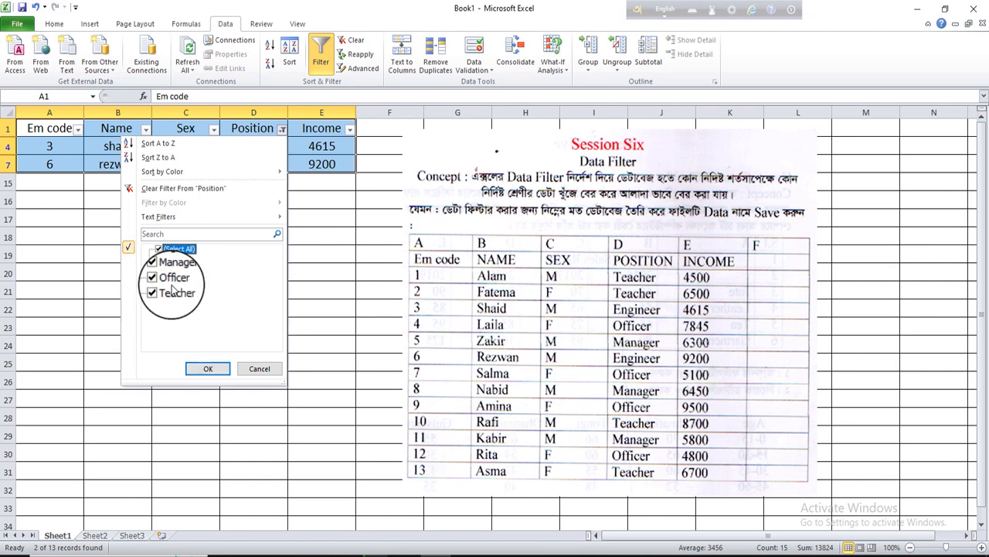
click(208, 369)
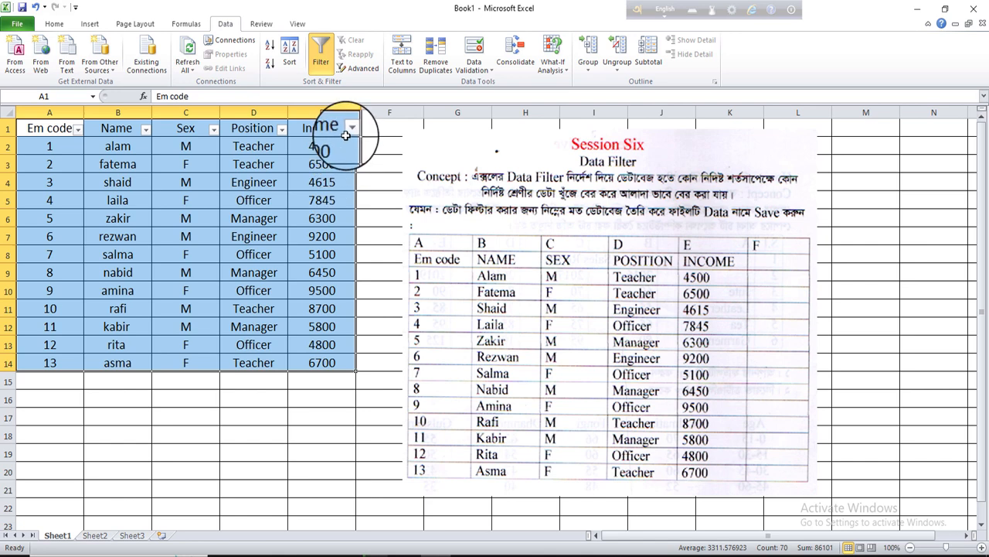
Filter the Sex column to show only F
click(214, 130)
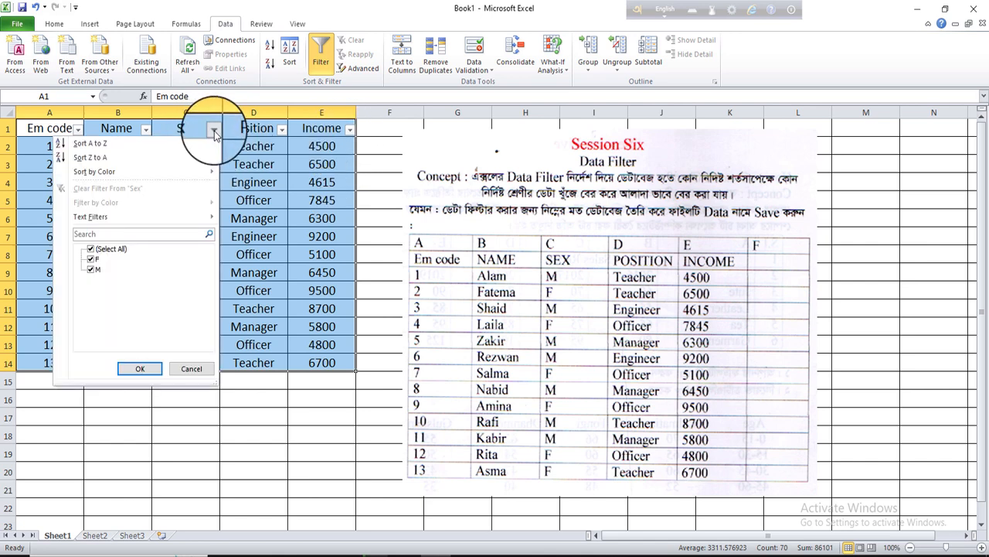
click(90, 270)
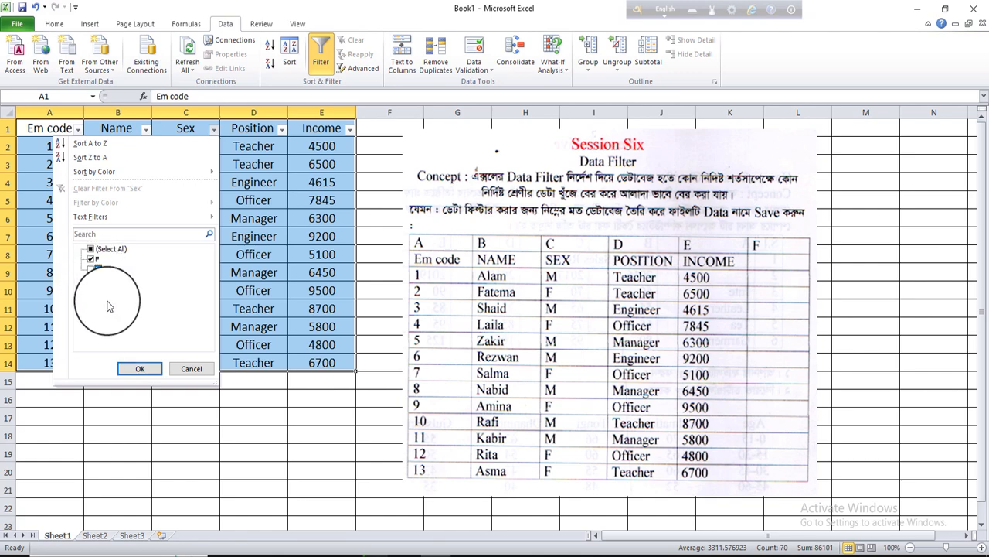
click(143, 368)
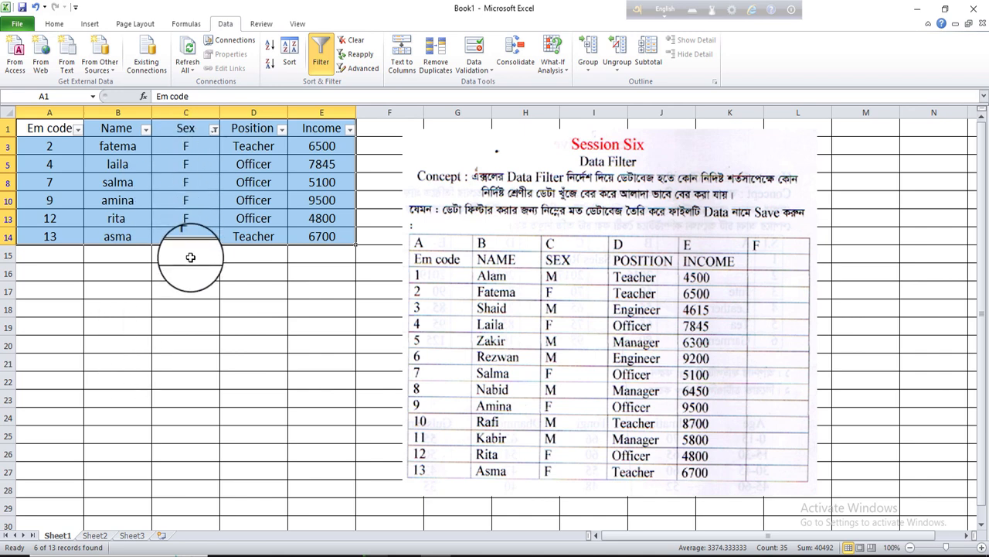
Change the Sex filter to show only M
click(212, 128)
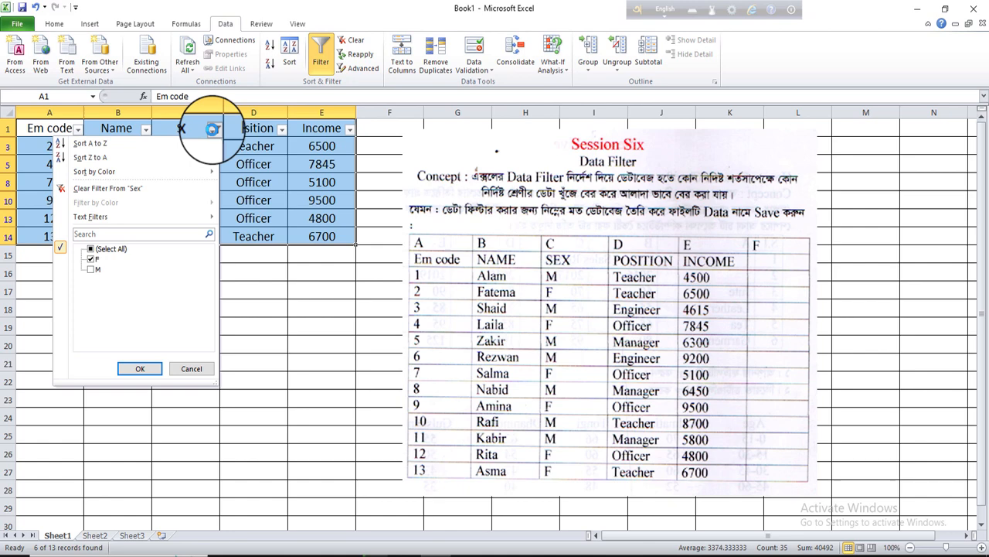
click(92, 268)
click(96, 260)
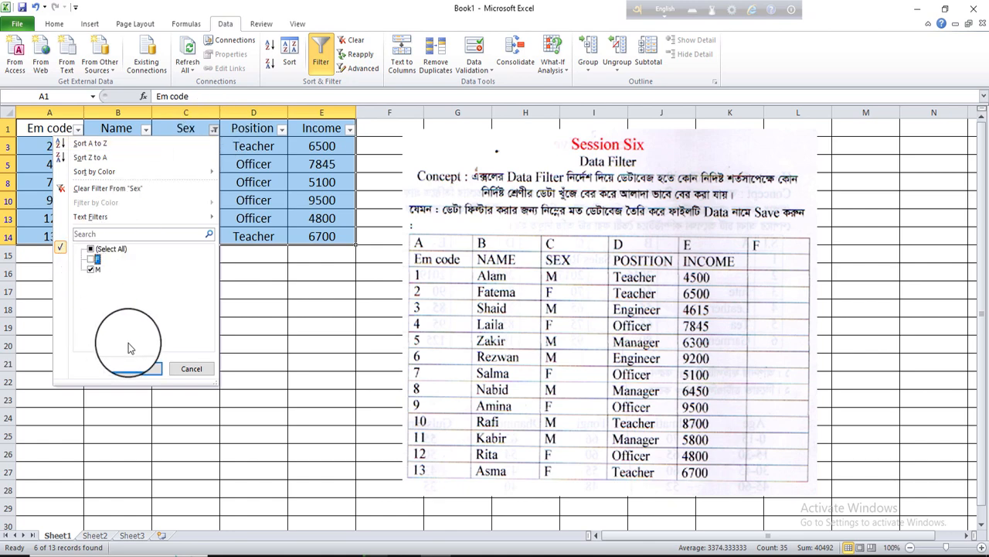
click(140, 368)
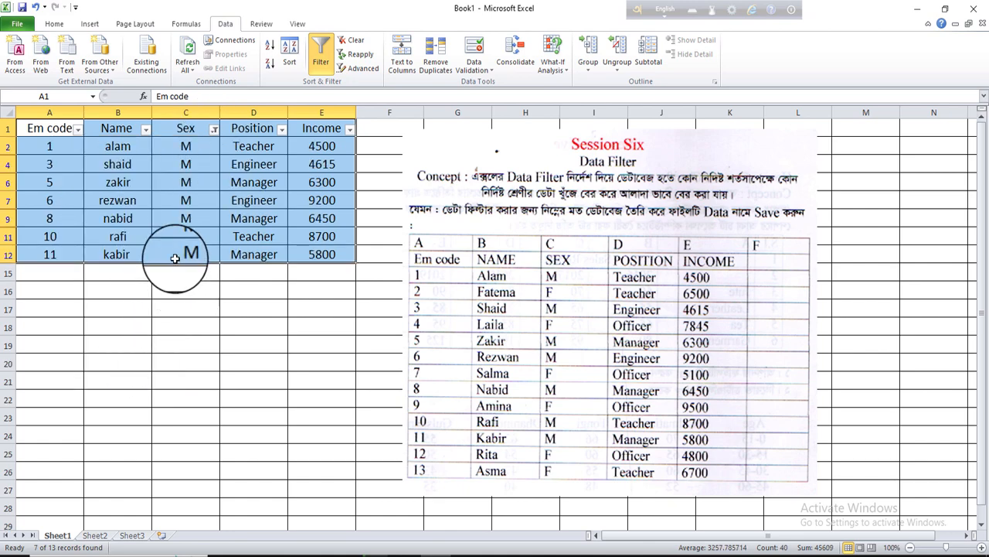
Clear the Sex filter so all records show
click(212, 129)
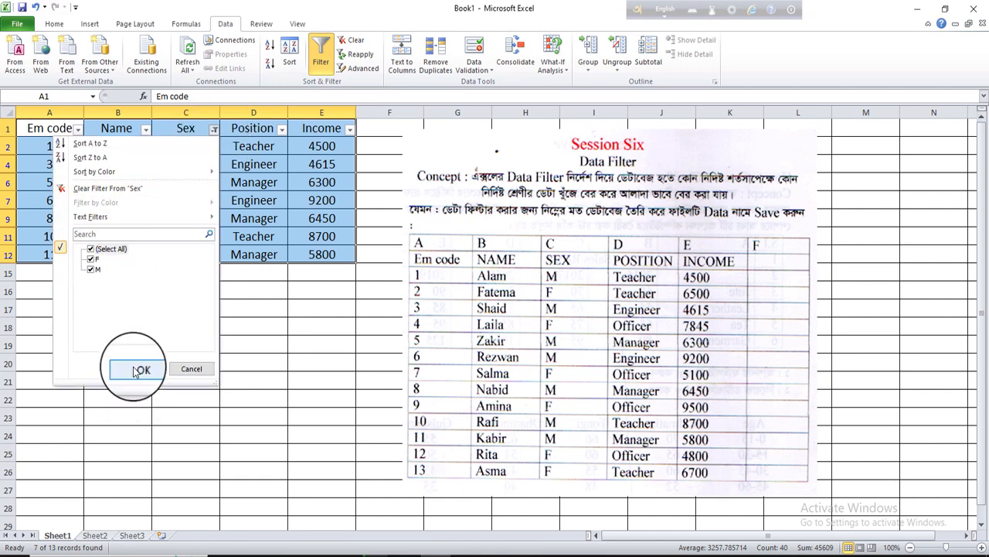
click(138, 367)
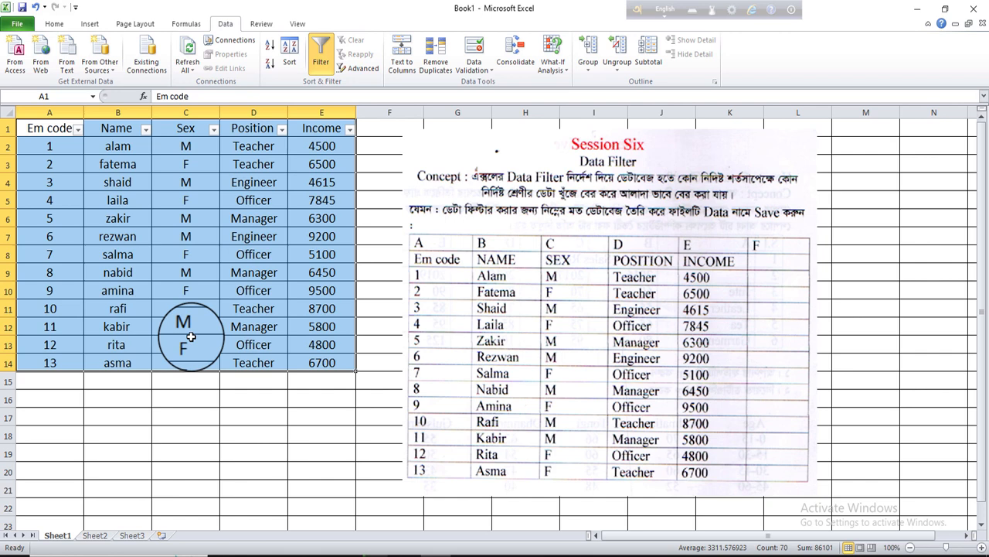
Reselect the table A1:E14 and turn off AutoFilter
click(208, 385)
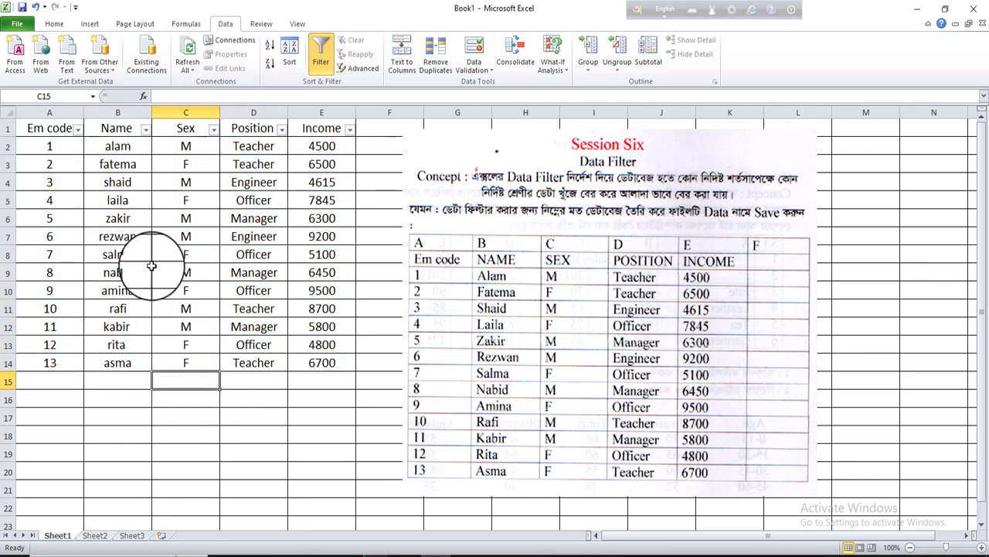
click(52, 125)
drag(52, 125, 313, 361)
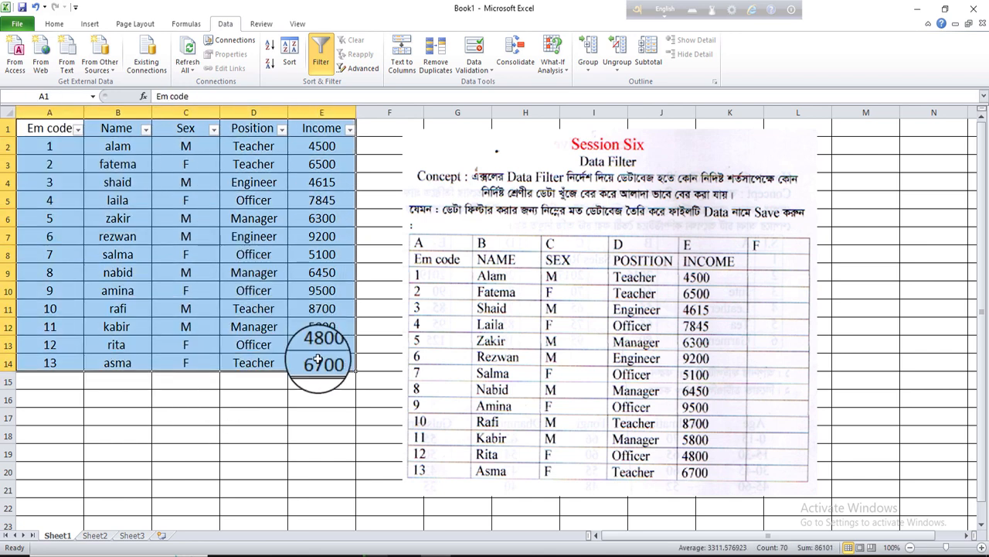
click(321, 55)
click(54, 23)
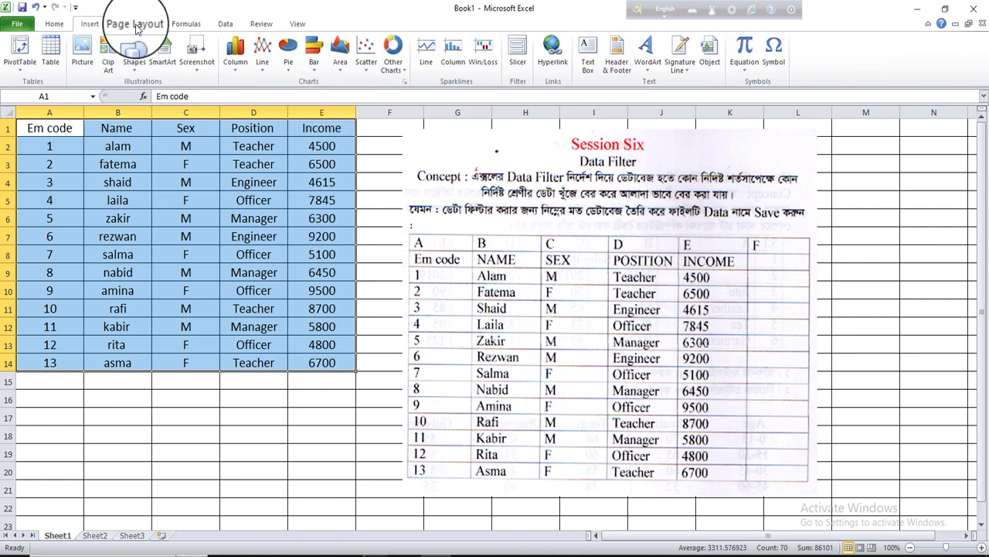
click(130, 23)
click(186, 23)
Turn AutoFilter back on and filter the Position column to show only Manager
click(225, 25)
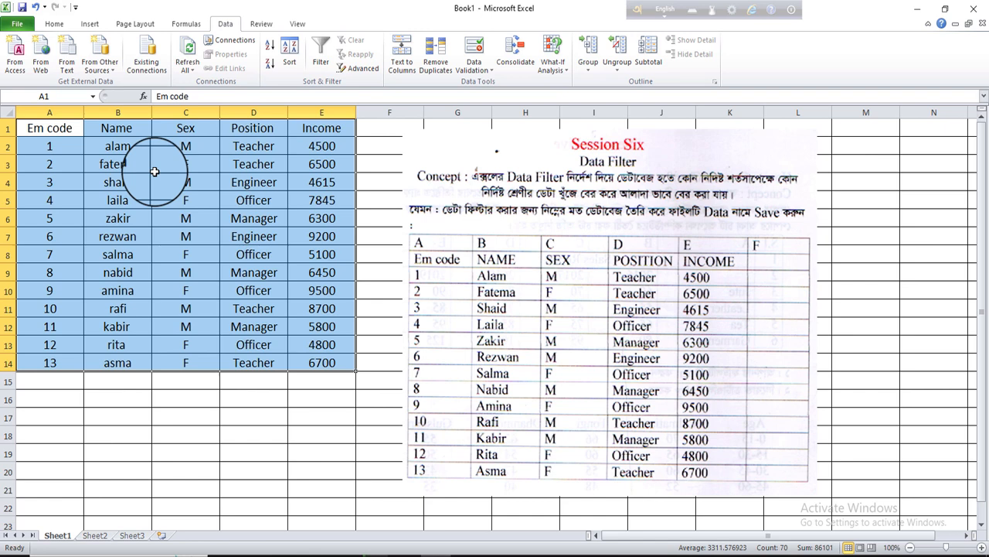
click(321, 59)
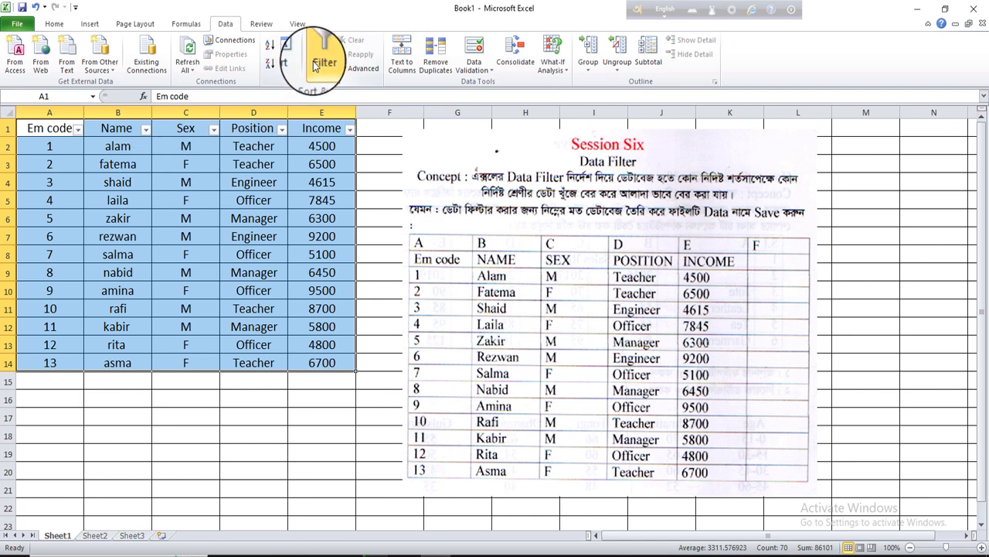
click(282, 129)
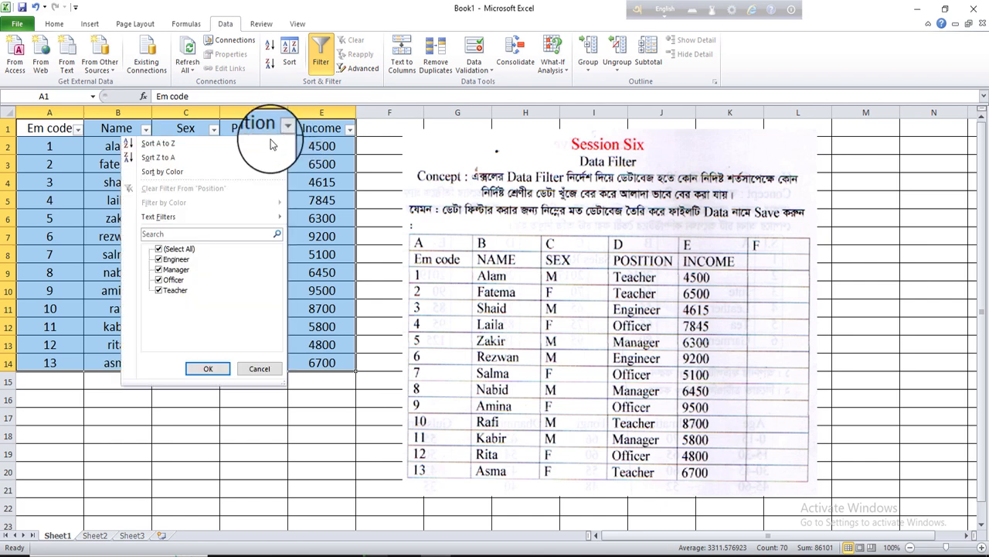
click(166, 284)
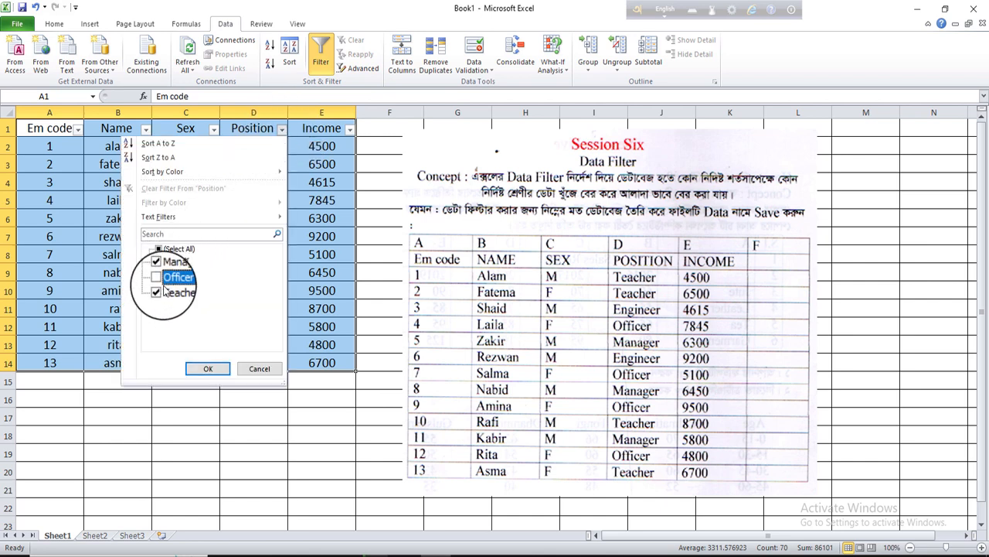
click(161, 296)
click(159, 259)
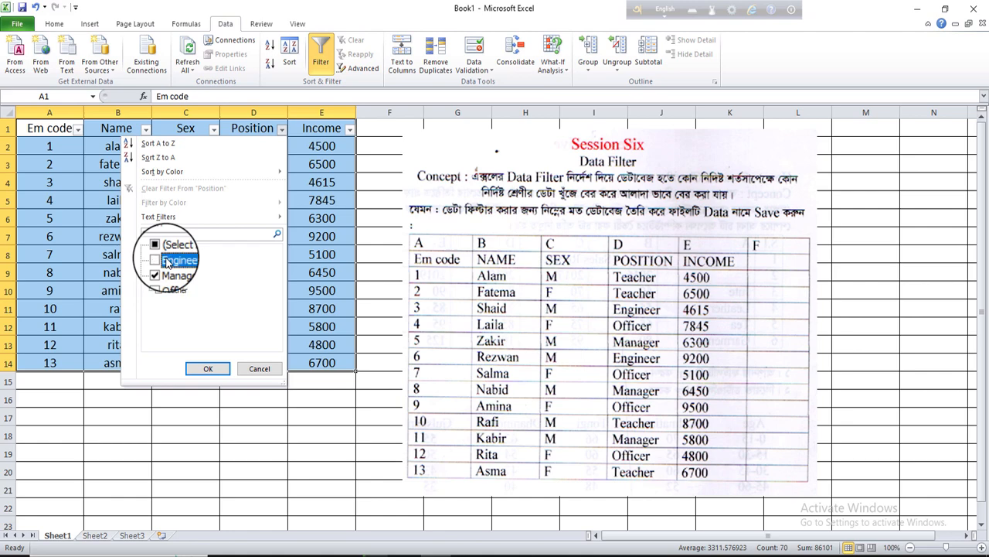
click(208, 368)
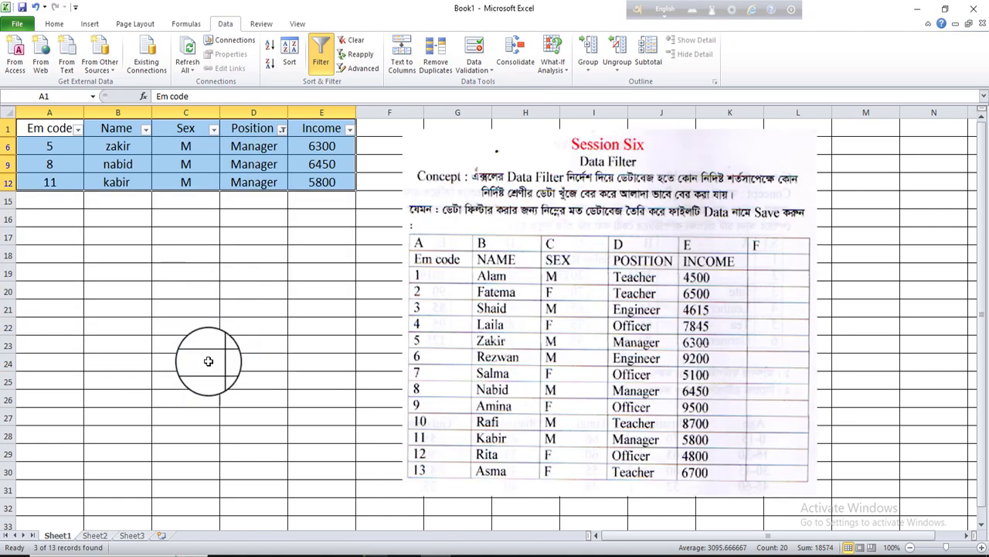
Clear the Position filter by selecting all positions and turn off AutoFilter
click(282, 129)
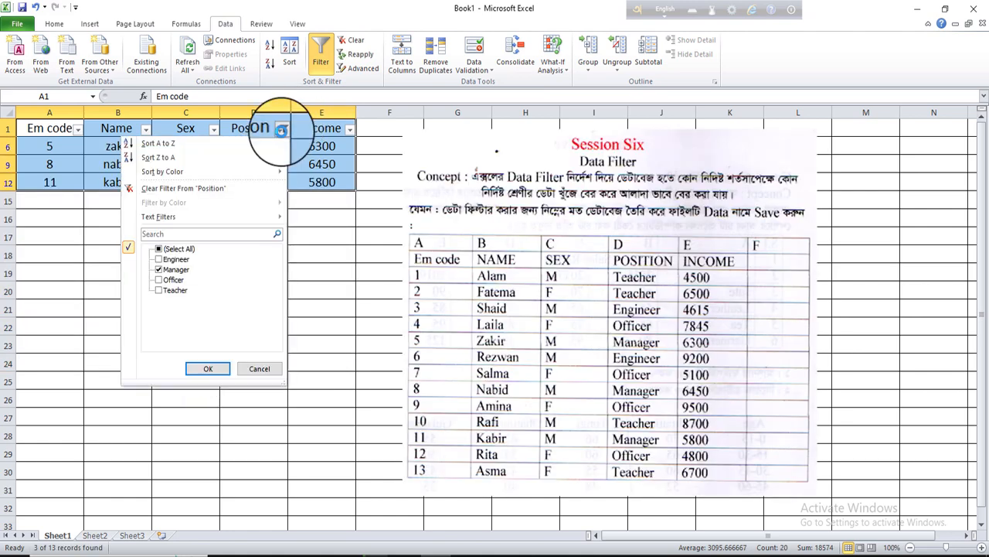
click(175, 255)
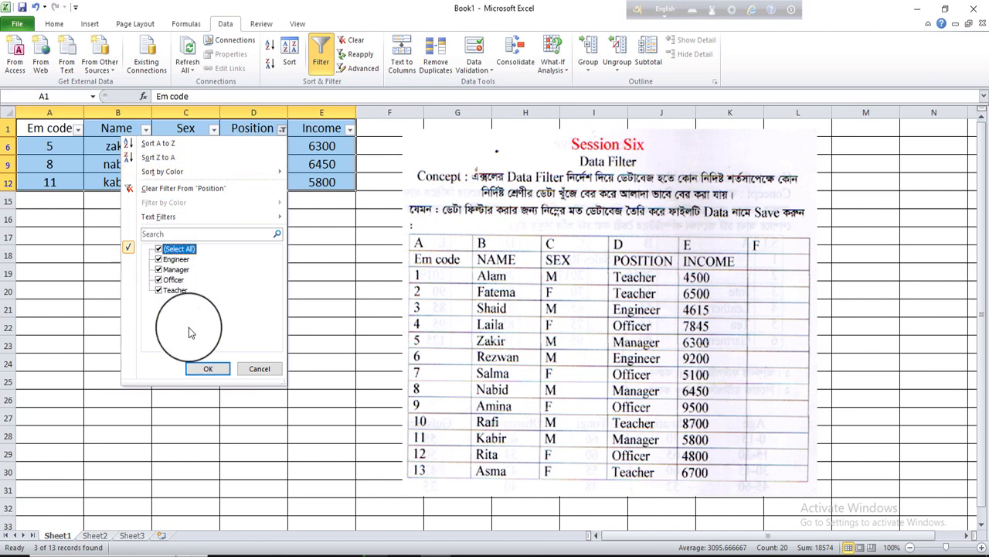
click(197, 369)
click(313, 73)
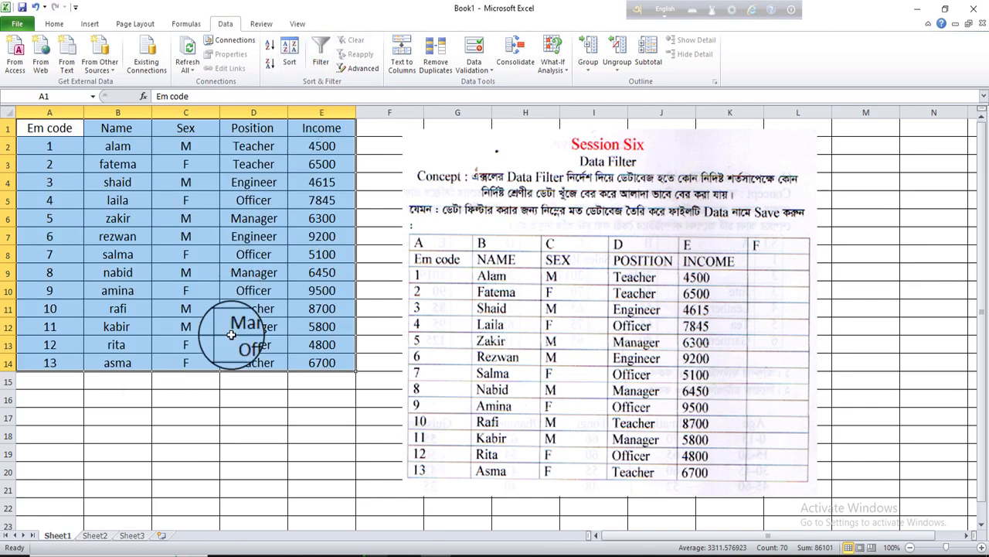
click(238, 376)
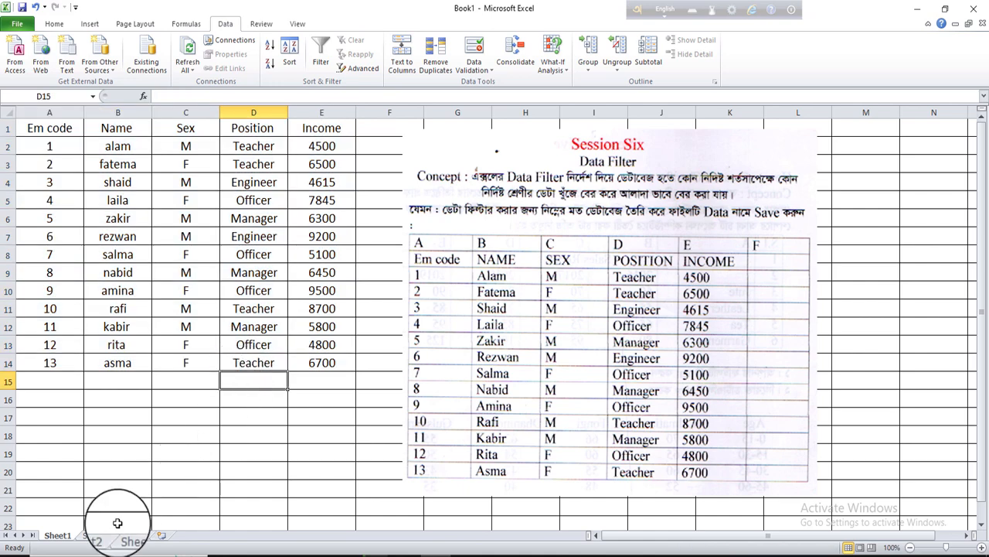
Switch to Sheet2 and select cell E13
click(97, 537)
click(206, 393)
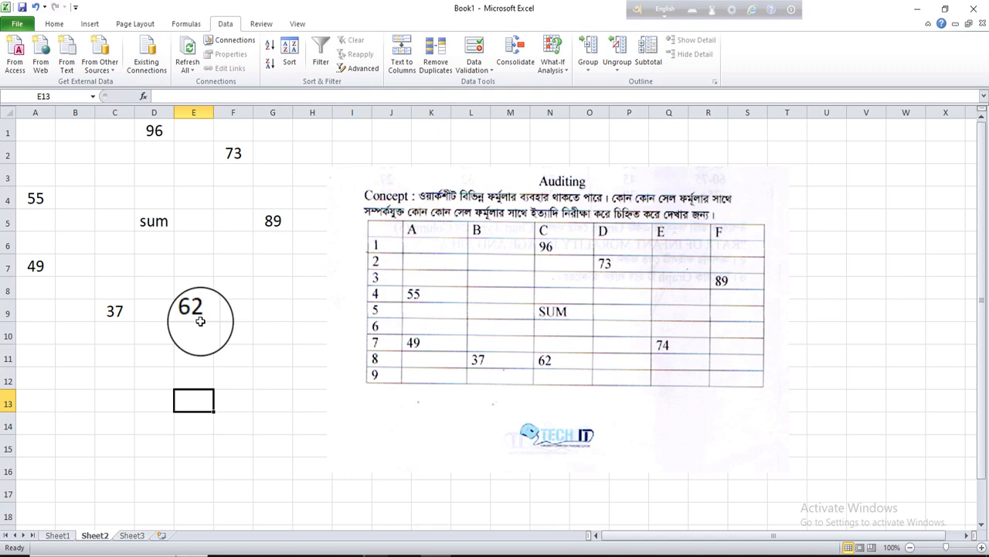
Enter the formula =D1+G5+E9+A7+A4 in cell D5 by pointing to each value cell
click(161, 225)
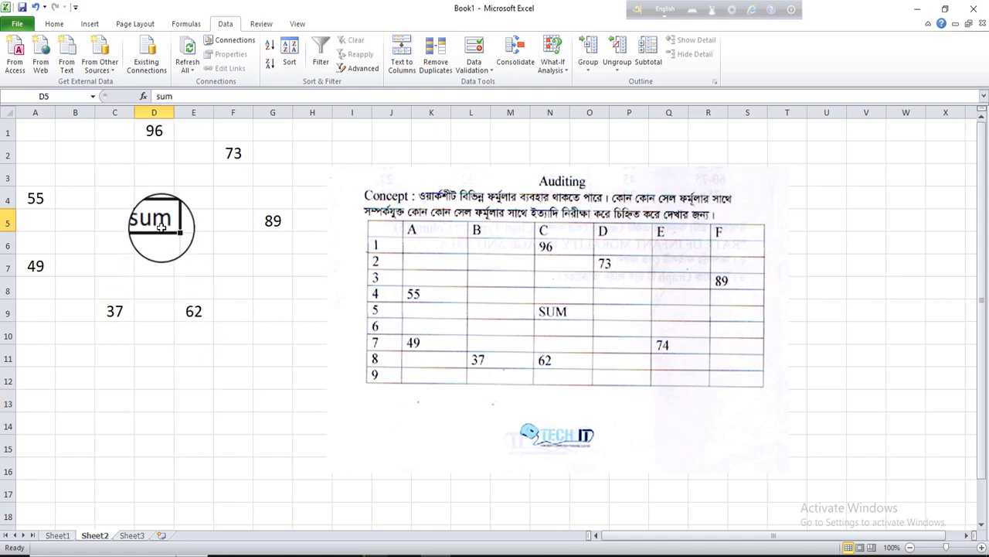
text(=)
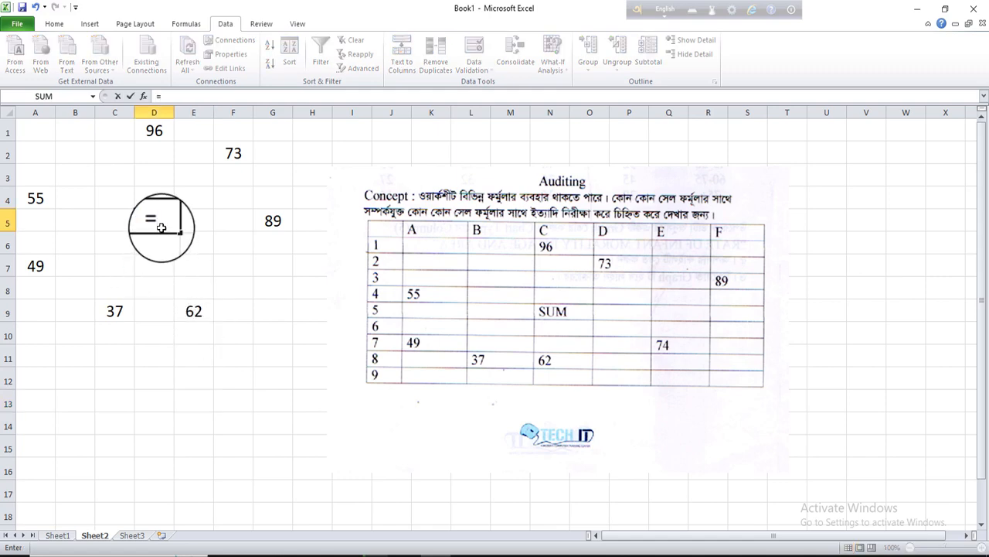
click(154, 131)
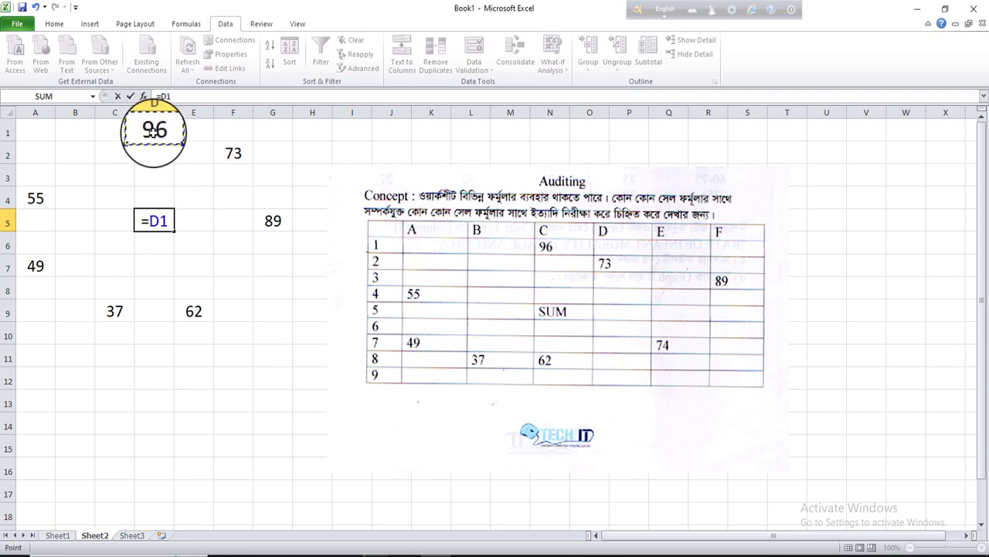
text(+)
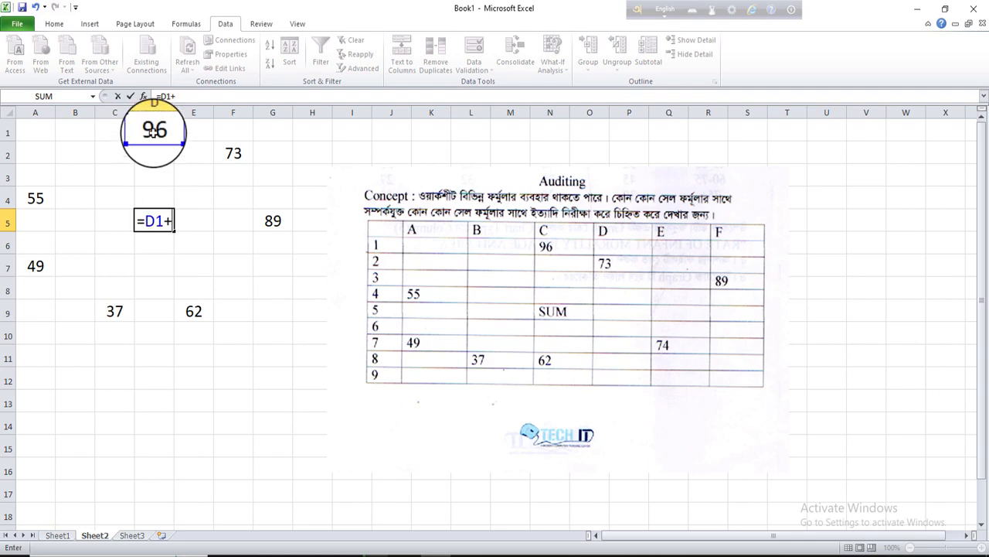
click(265, 224)
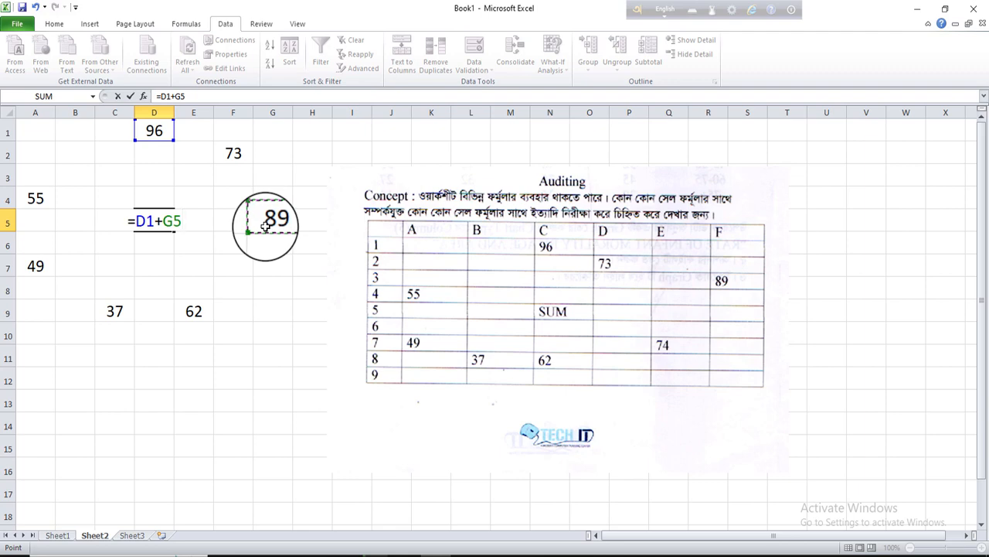
text(+)
click(193, 312)
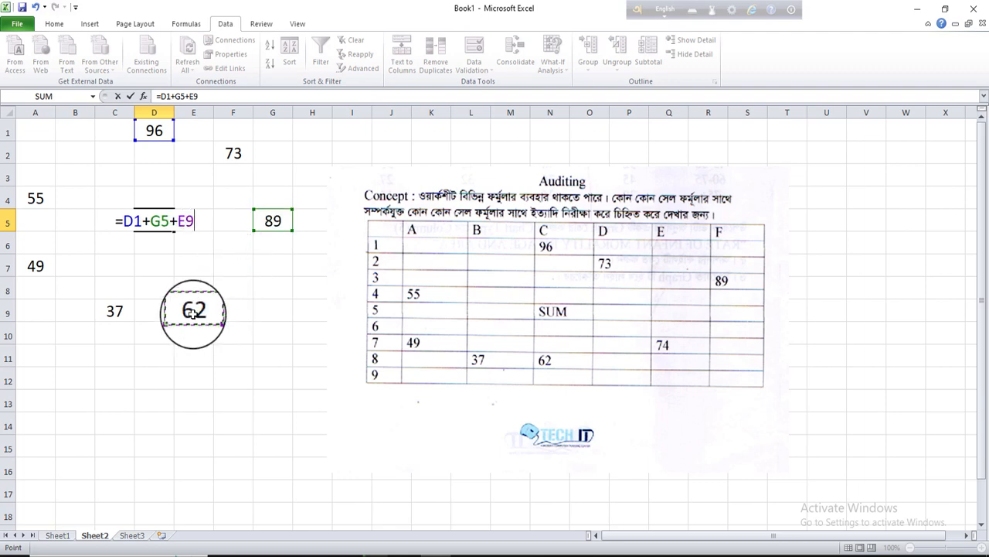
text(+)
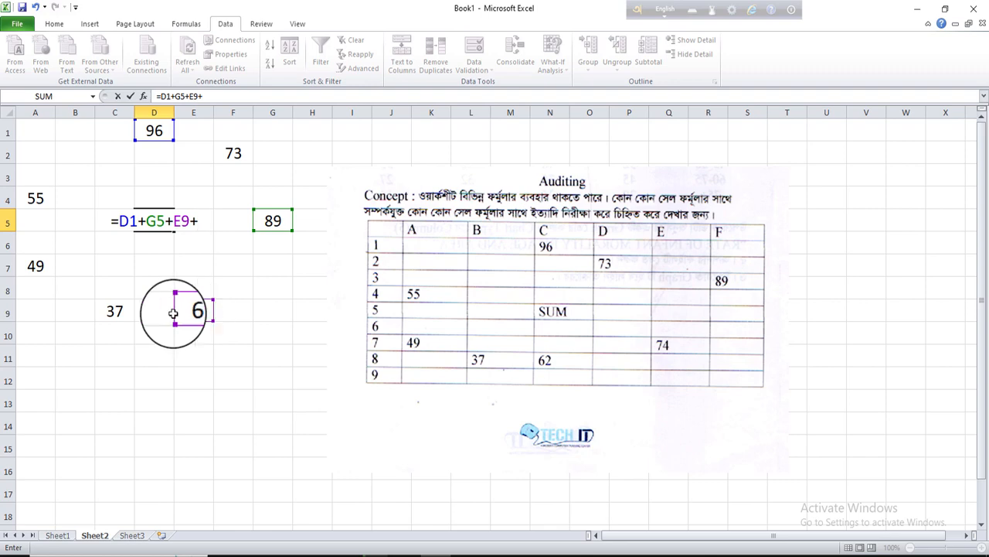
click(35, 269)
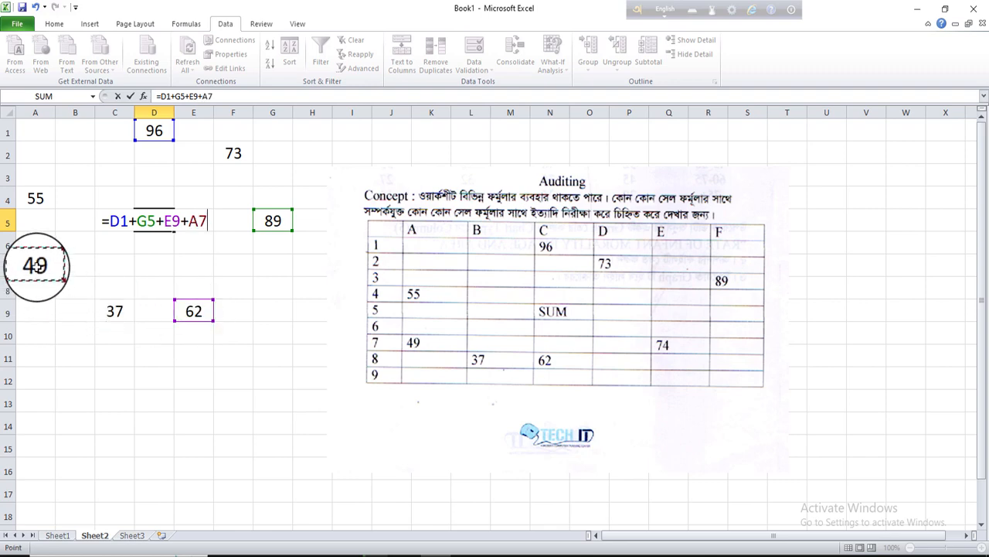
text(+)
click(47, 203)
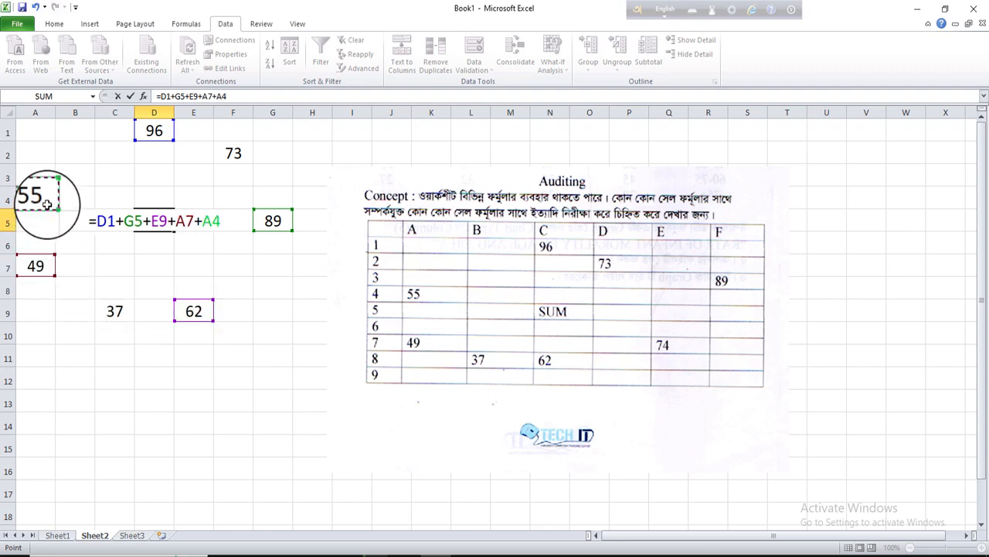
key(Return)
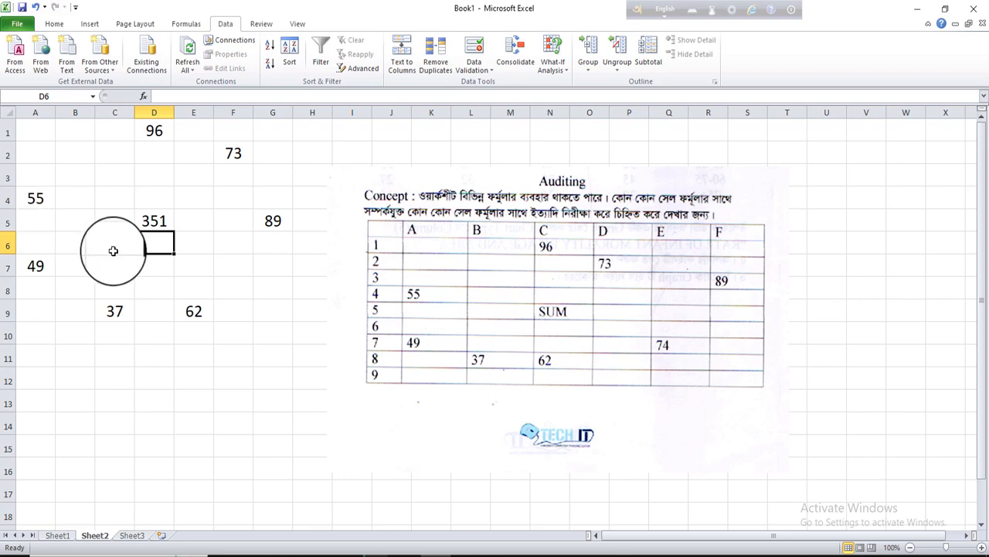
Trace the precedents of the formula in D5, then remove the arrows
click(143, 225)
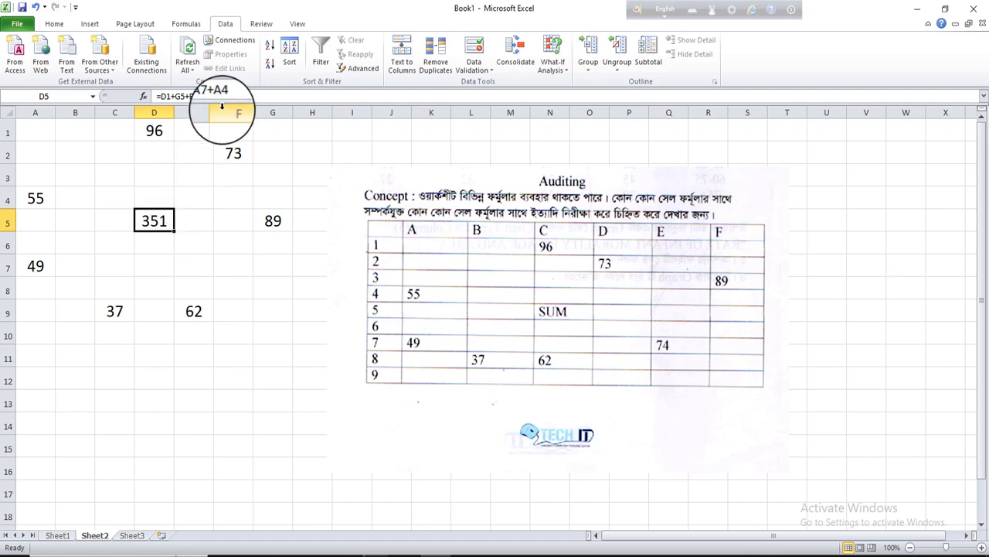
click(185, 24)
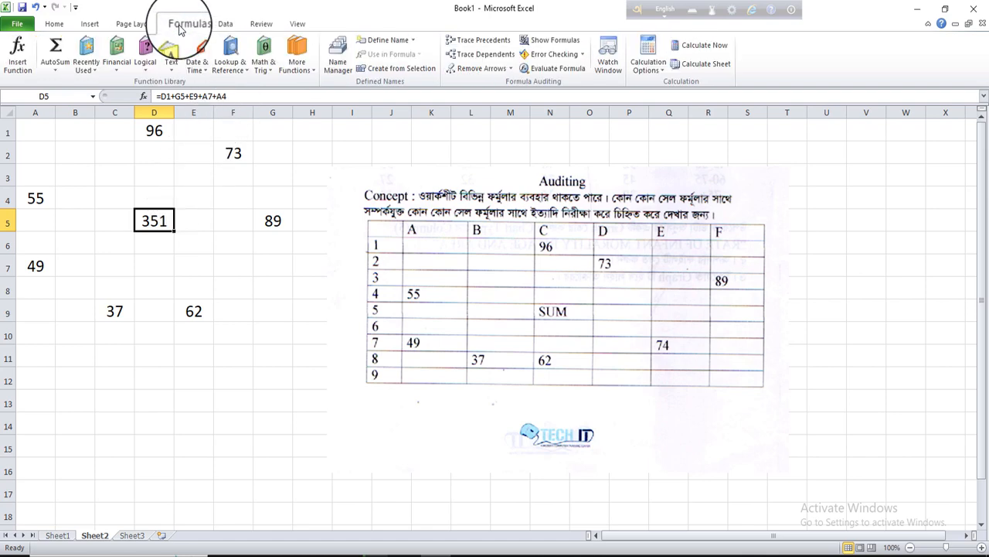
click(453, 45)
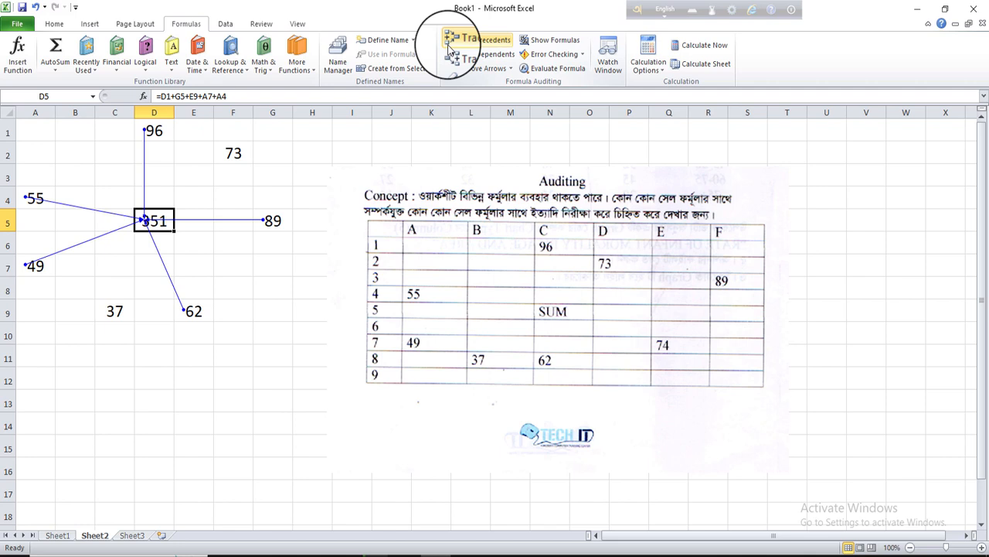
click(461, 69)
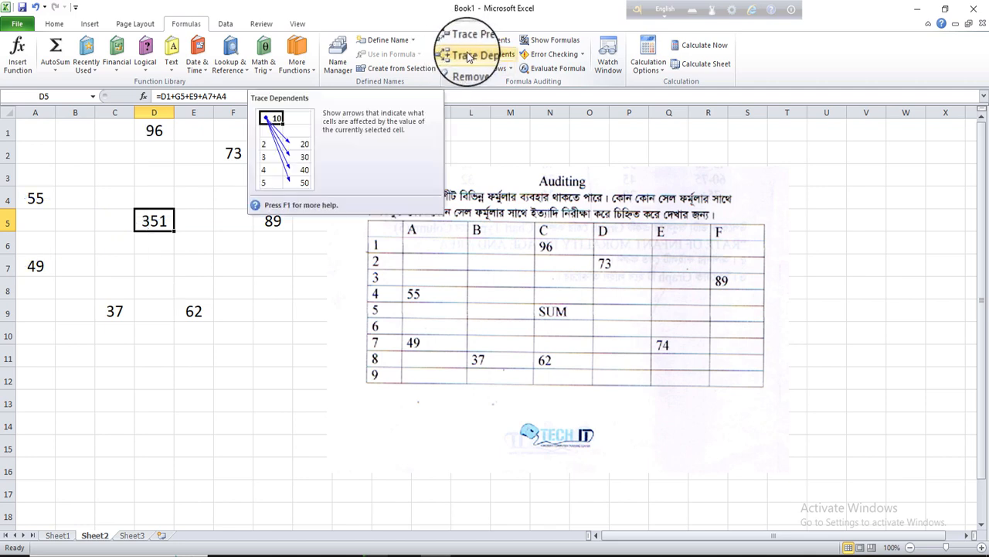
Re-enter D5 and trace its precedents again, clearing the arrows once and displaying them once more
double_click(152, 222)
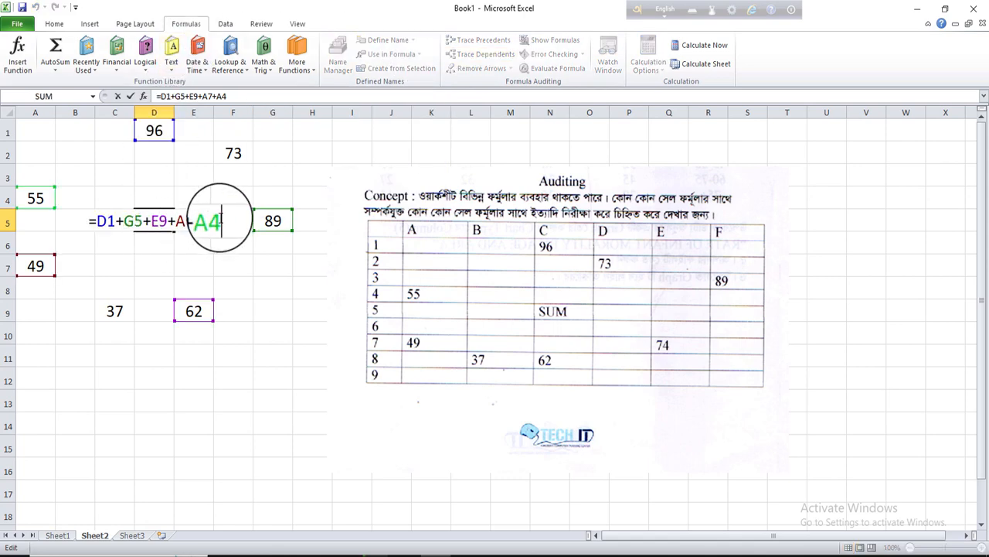
key(Return)
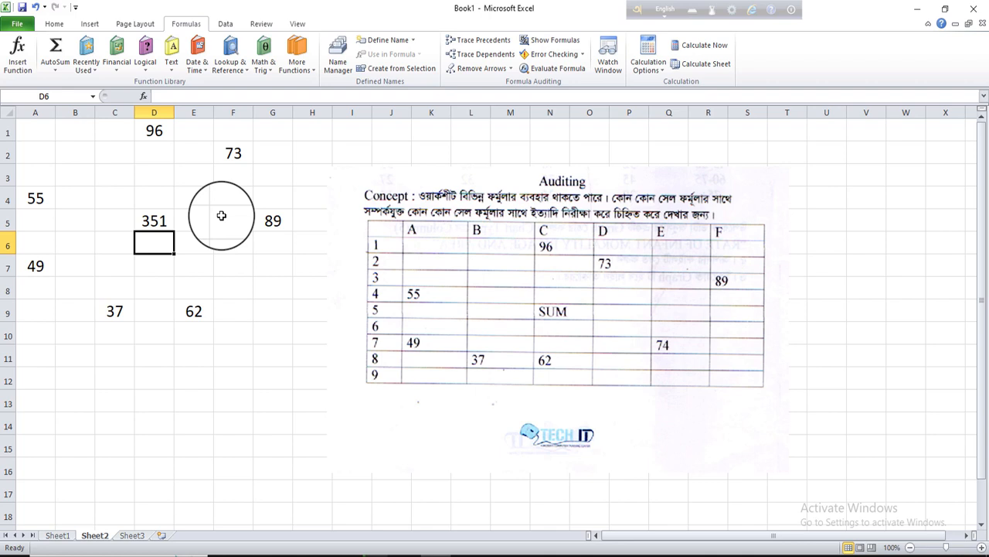
click(155, 223)
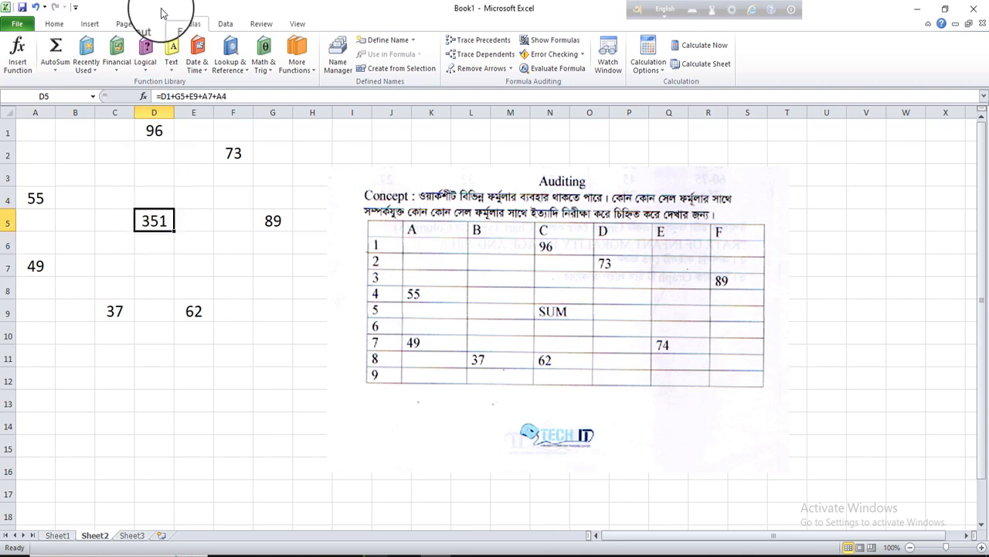
click(465, 44)
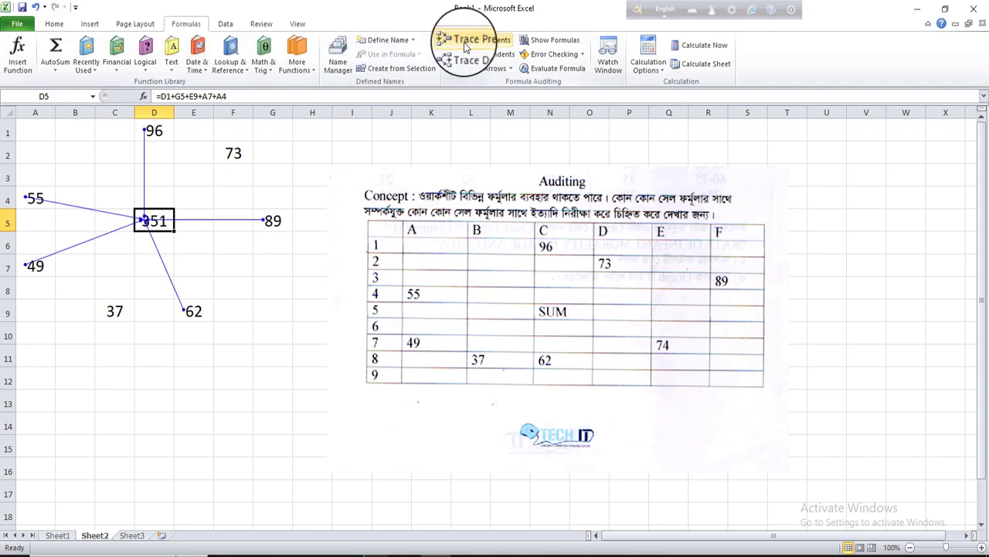
click(469, 73)
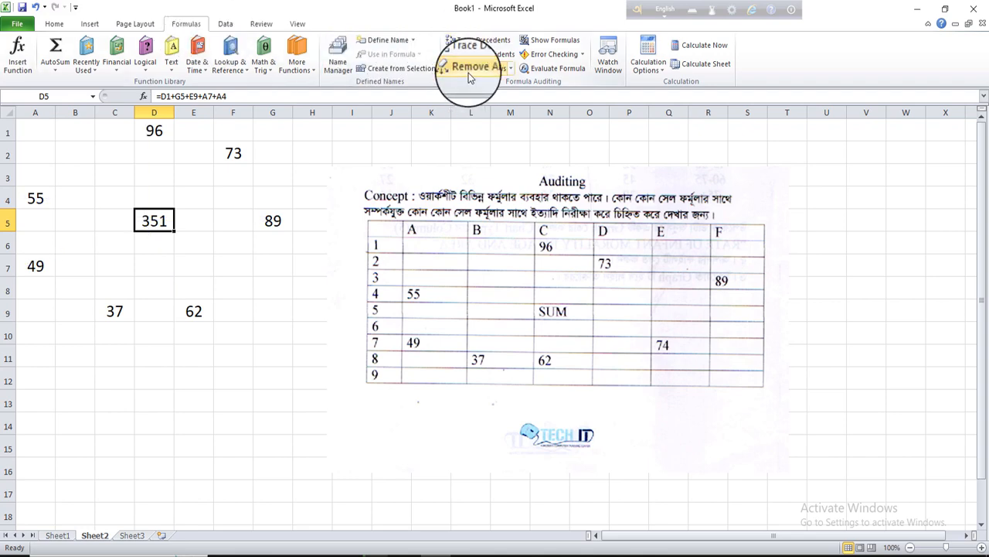
click(480, 42)
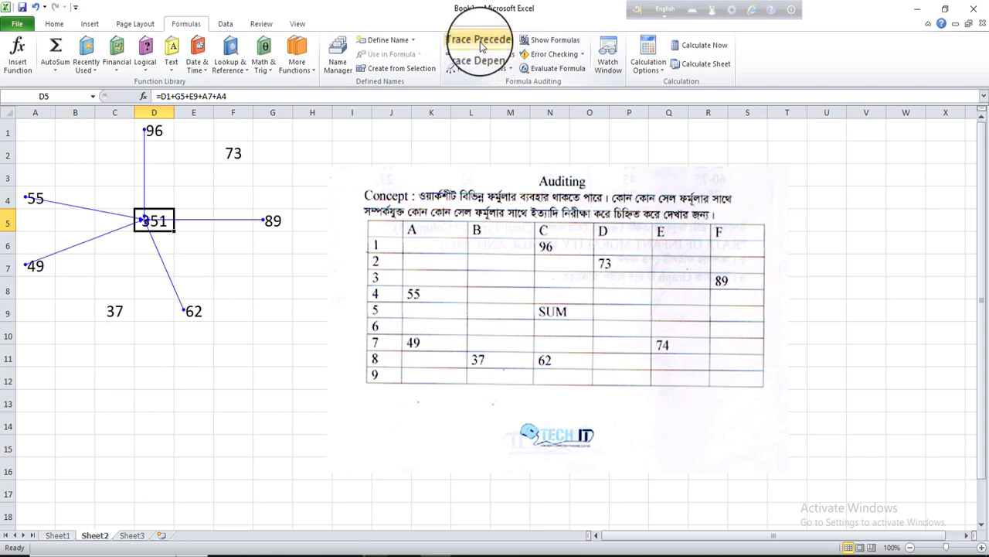